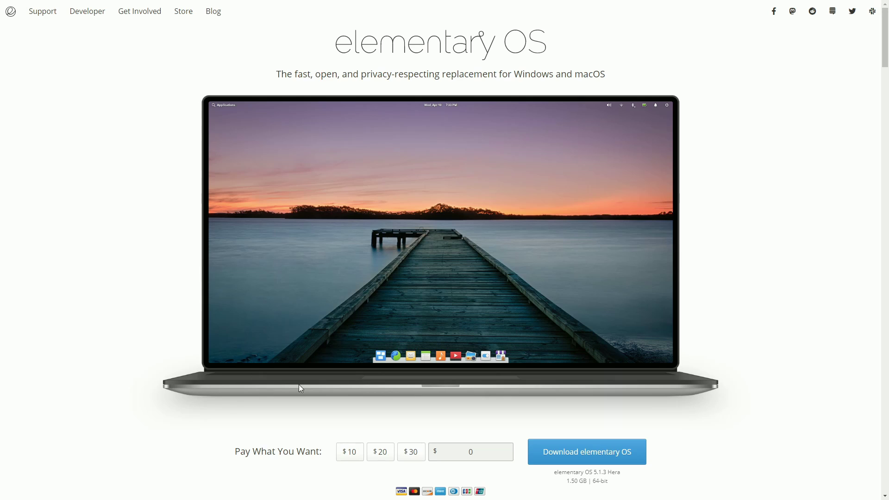
# Download the elementary OS 5.1.3 ISO for a $0 custom amount and close the download prompt
pyautogui.click(469, 453)
pyautogui.moveTo(568, 483); pyautogui.dragTo(602, 484)
pyautogui.moveTo(643, 474); pyautogui.dragTo(555, 473)
pyautogui.click(583, 459)
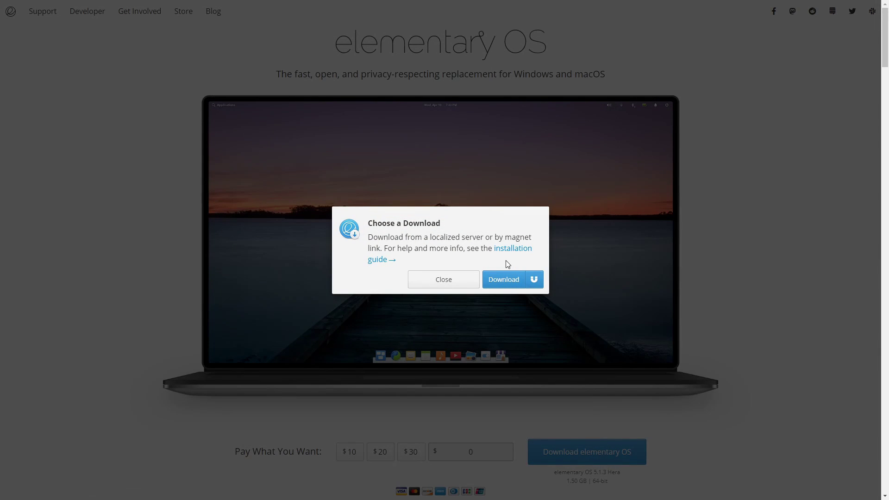
pyautogui.click(508, 284)
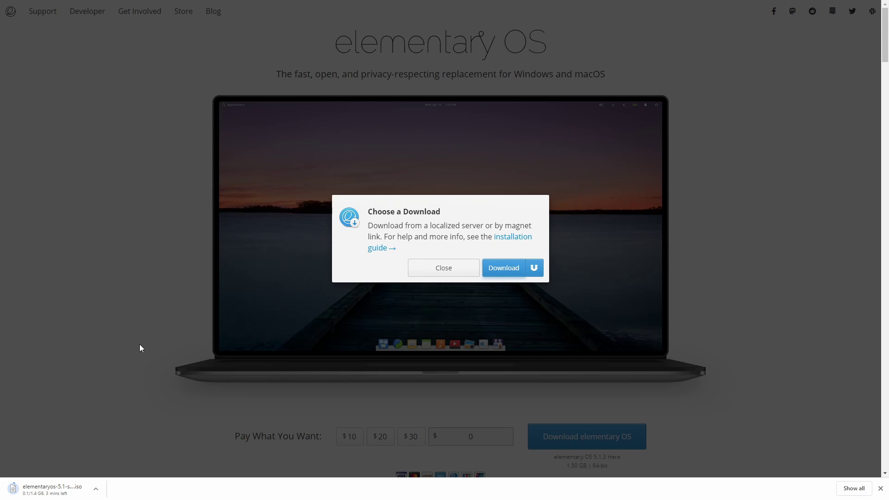
pyautogui.click(437, 268)
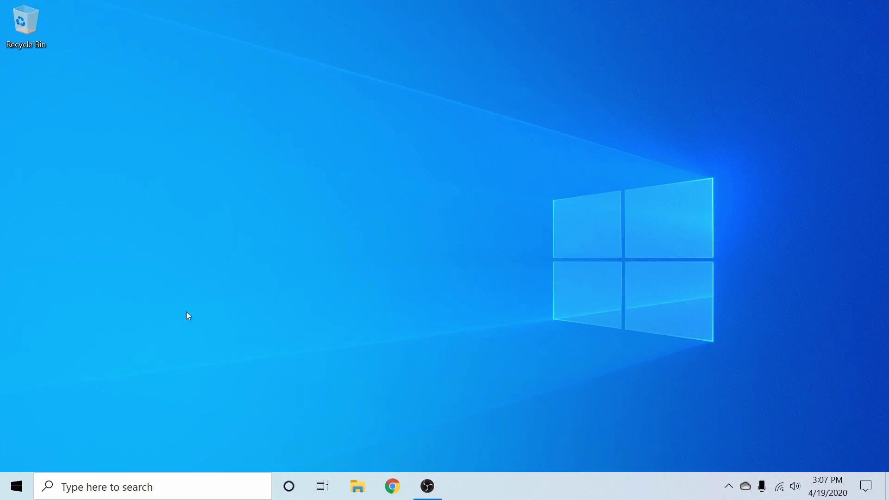
# Launch balenaEtcher by searching 'bal' from the Start menu
pyautogui.click(16, 483)
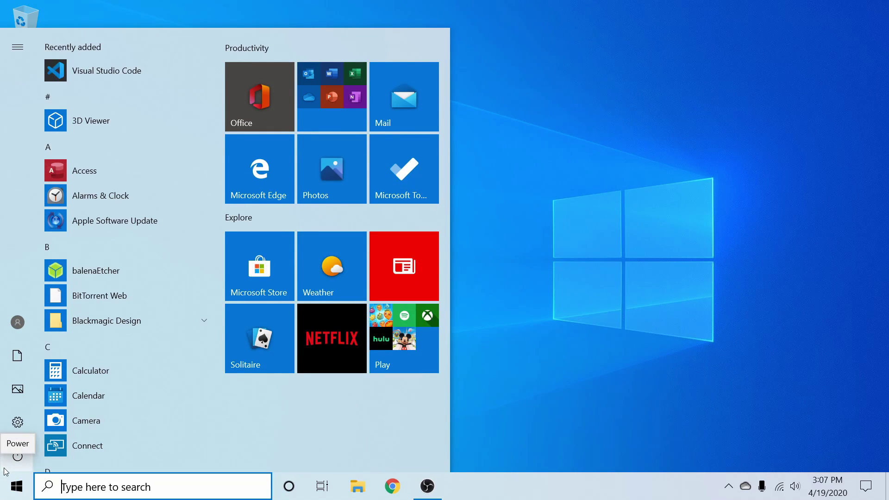
pyautogui.write('bal')
pyautogui.press('Return')
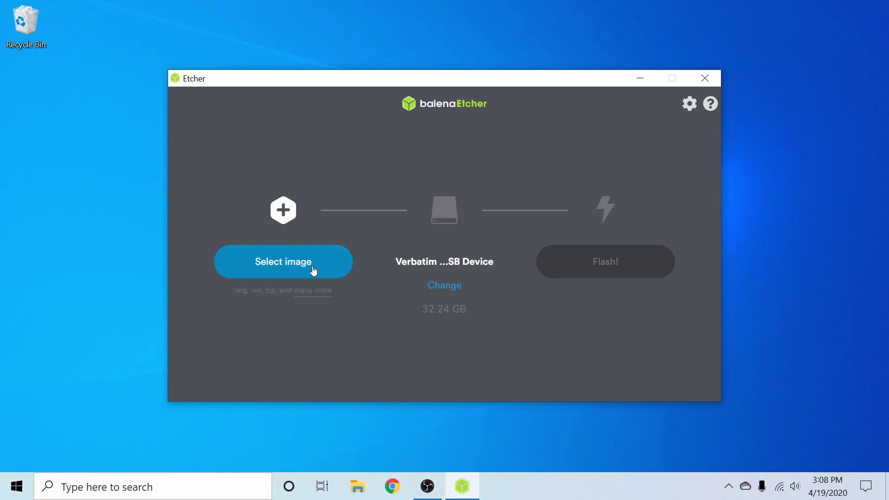
# Load the downloaded elementary OS ISO from Downloads as the image to flash
pyautogui.click(281, 264)
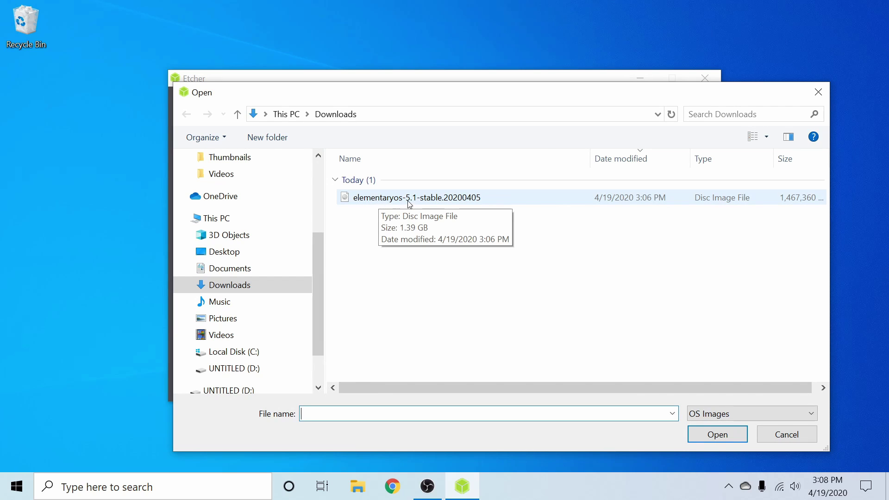
pyautogui.click(481, 198)
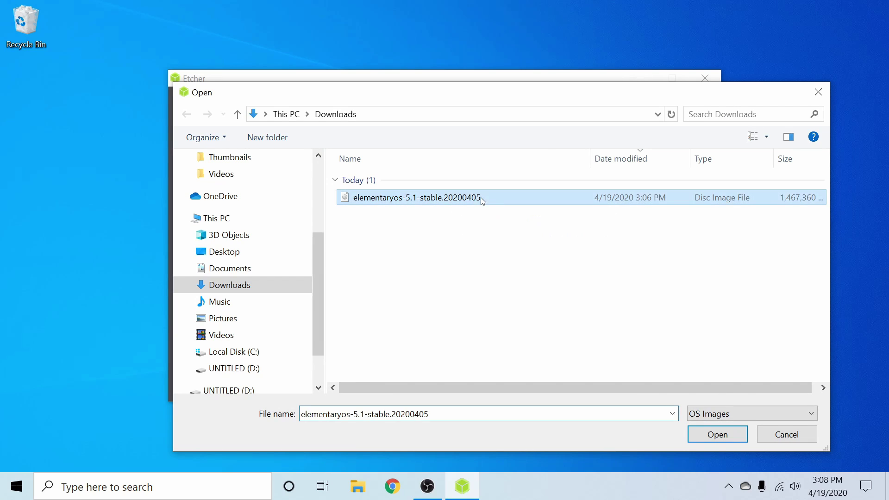
pyautogui.click(715, 434)
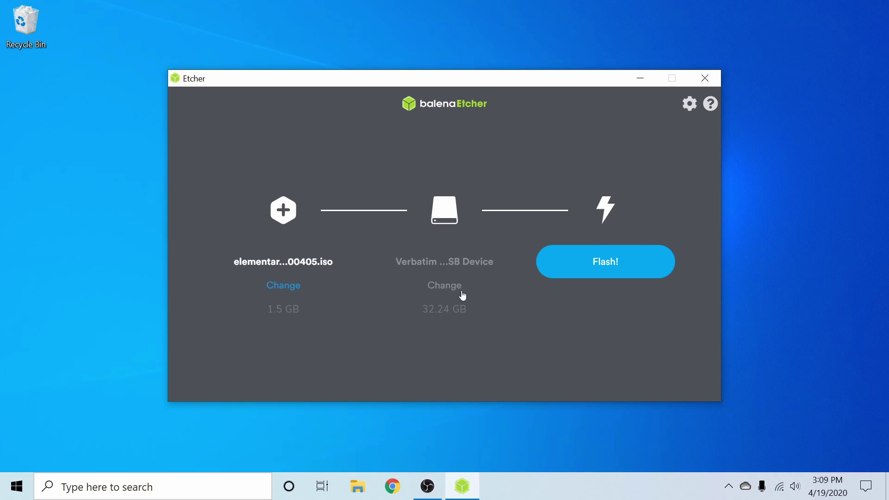
# Keep the 32.24 GB Verbatim USB drive as the flashing target
pyautogui.click(446, 287)
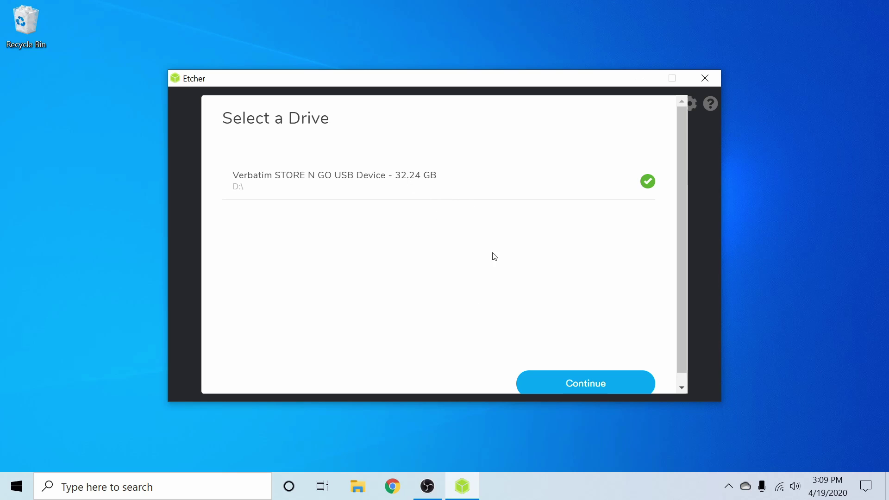
pyautogui.click(567, 385)
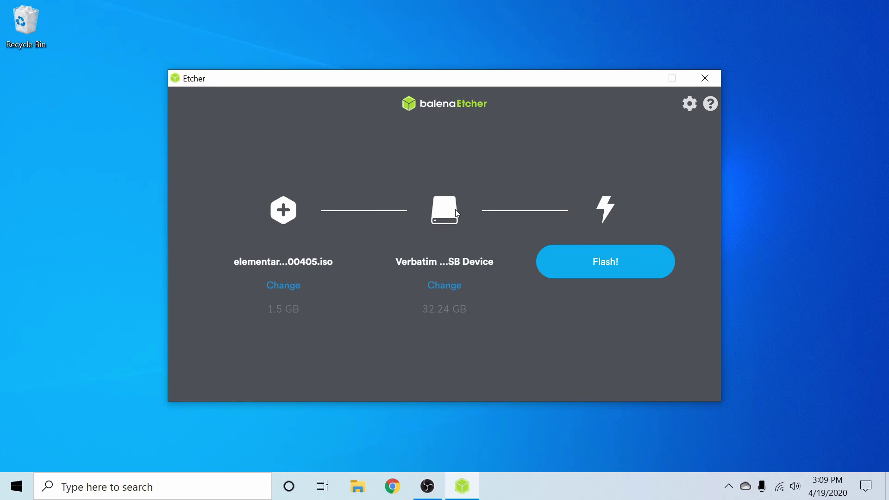
pyautogui.click(620, 276)
# Flash the elementary OS image onto the Verbatim USB drive, granting administrator permission
pyautogui.click(391, 328)
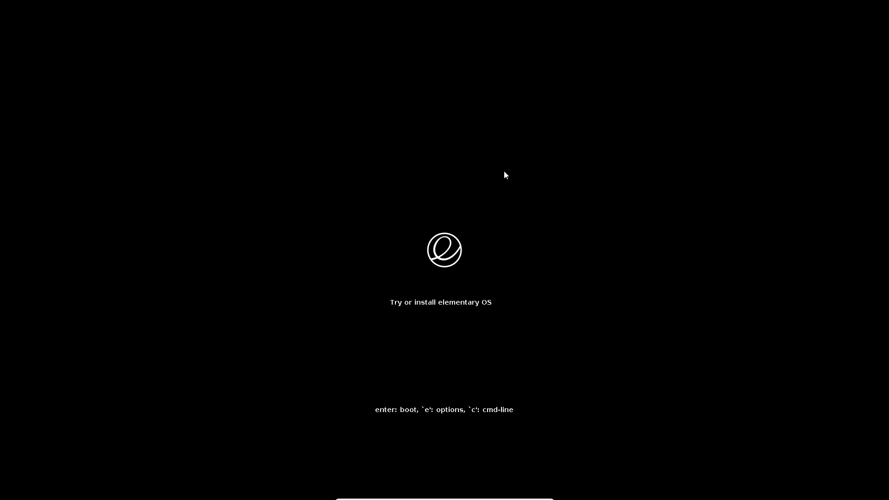
# Boot the USB, choose Install elementary, and accept English (US) after testing 'qwerty'
pyautogui.press('Return')
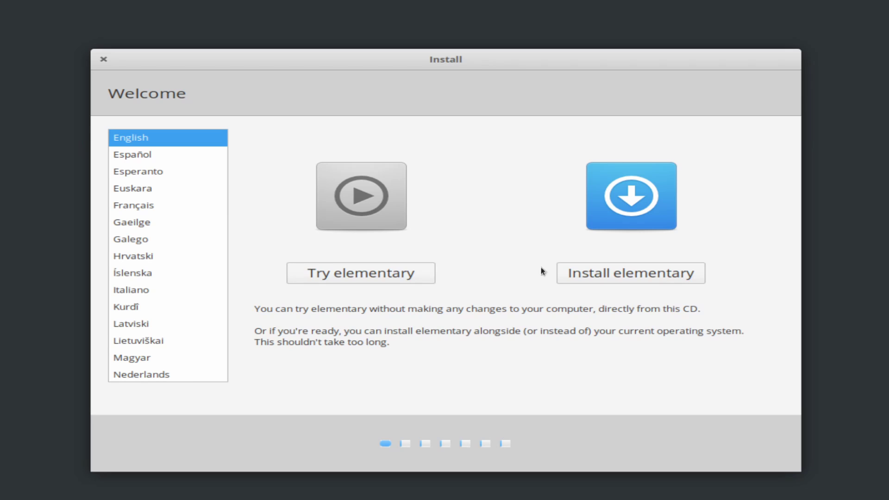
pyautogui.click(618, 277)
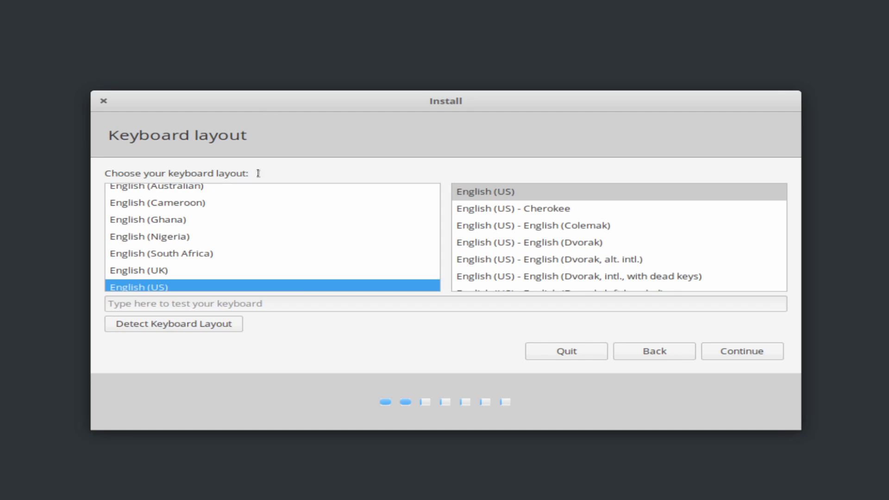
pyautogui.click(321, 304)
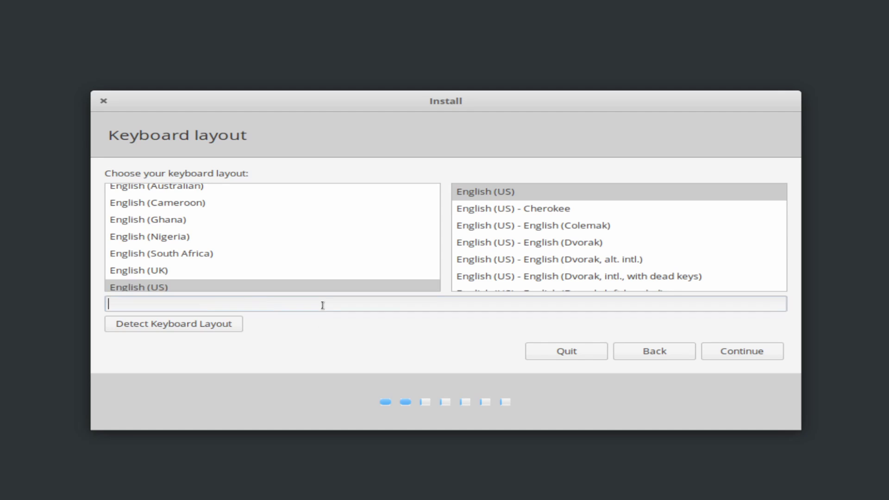
pyautogui.write('qwerty')
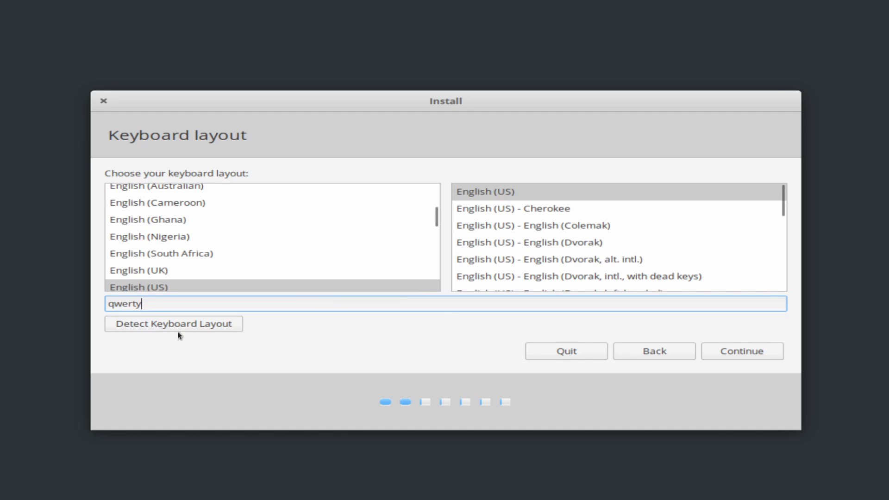
pyautogui.click(721, 351)
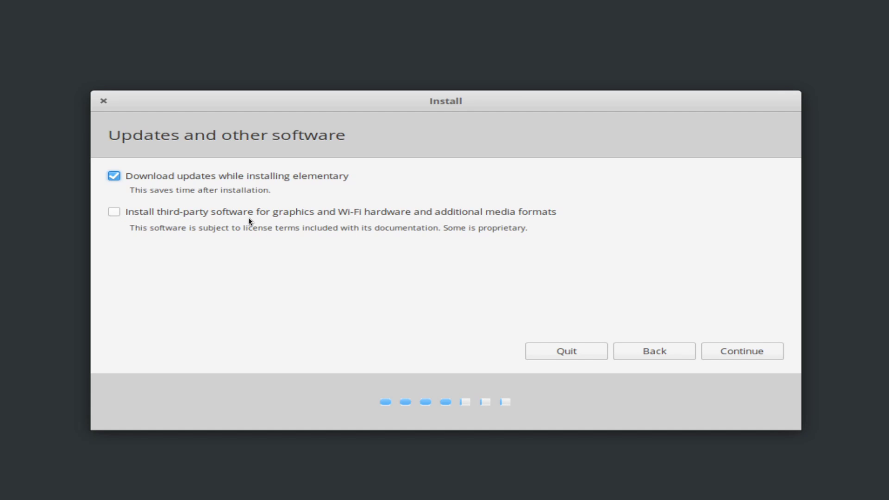
# Tick installing third-party drivers and media formats, then confirm the updates choices
pyautogui.click(118, 213)
pyautogui.click(718, 351)
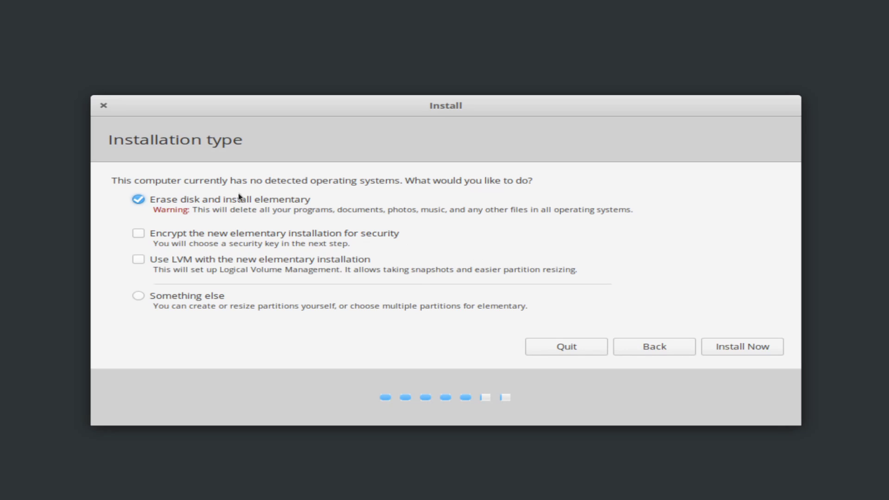
# Start the erase-disk install, confirm writing disk changes, and set the time zone to Toronto
pyautogui.click(745, 346)
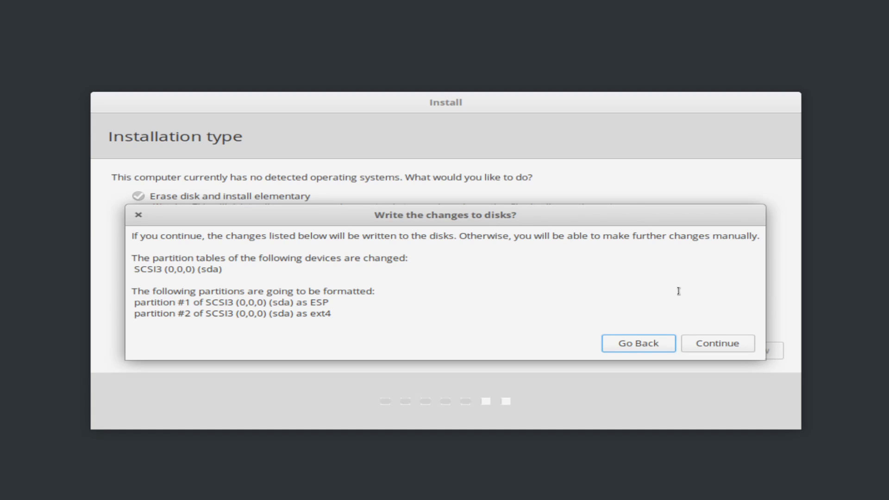
pyautogui.click(733, 345)
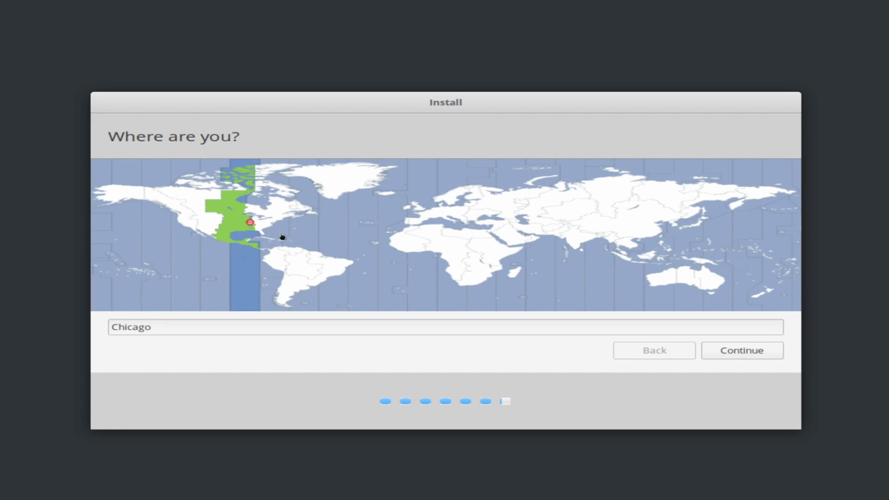
pyautogui.click(297, 207)
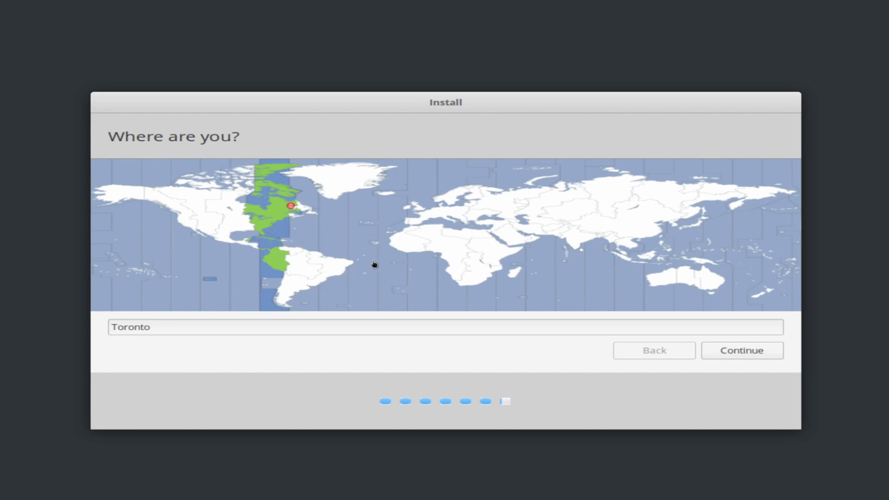
pyautogui.click(741, 352)
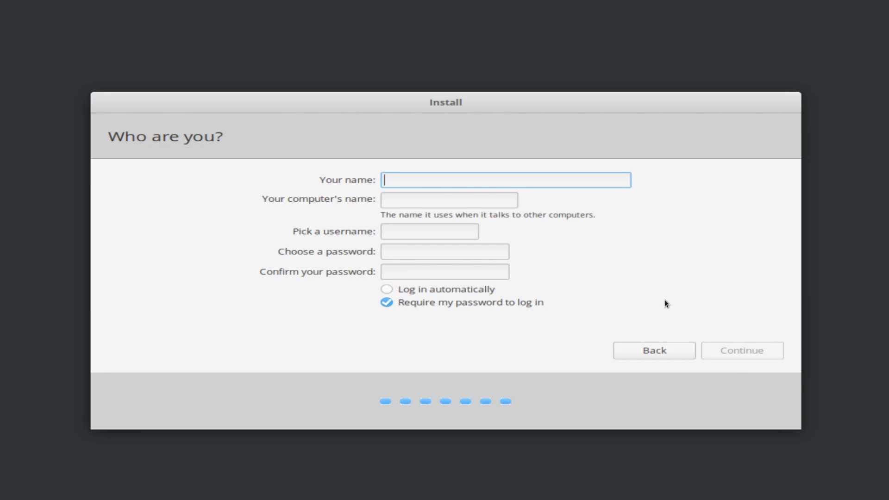
# Enter the user's name and the computer's name in the account form
pyautogui.write('savvynik')
pyautogui.press('Tab')
pyautogui.write('savvynik')
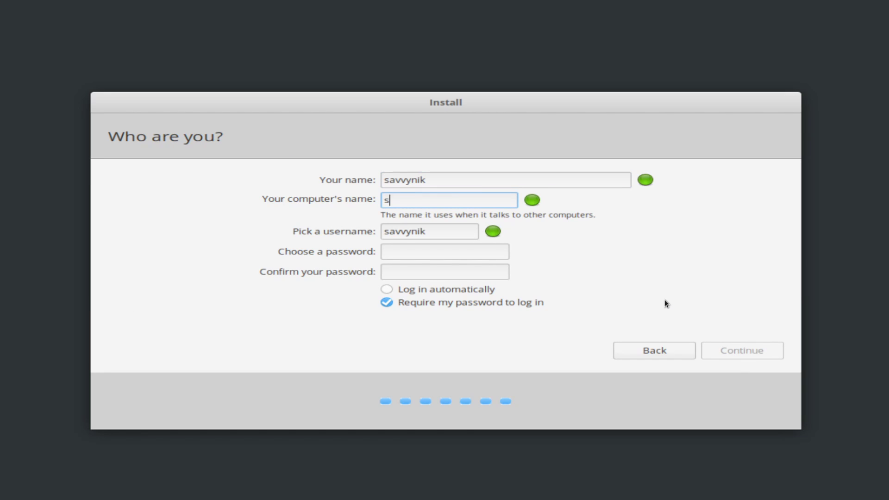
pyautogui.press('Tab')
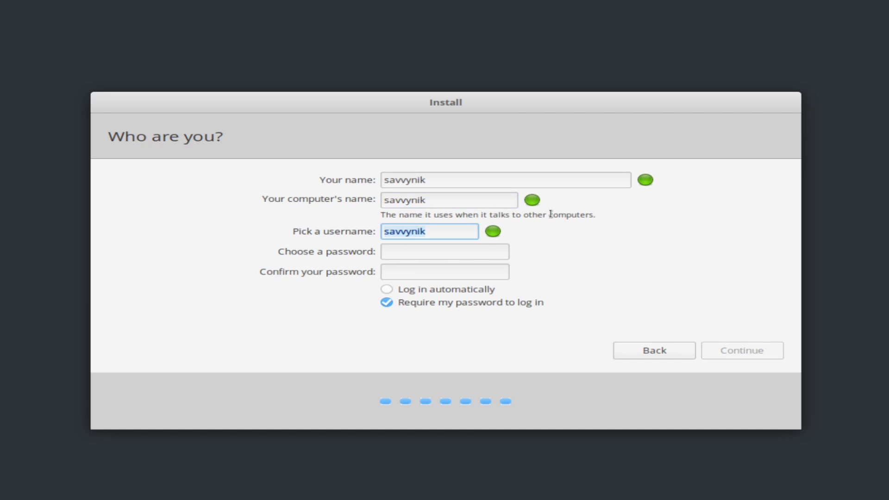
pyautogui.moveTo(400, 200); pyautogui.dragTo(506, 208)
pyautogui.click(506, 207)
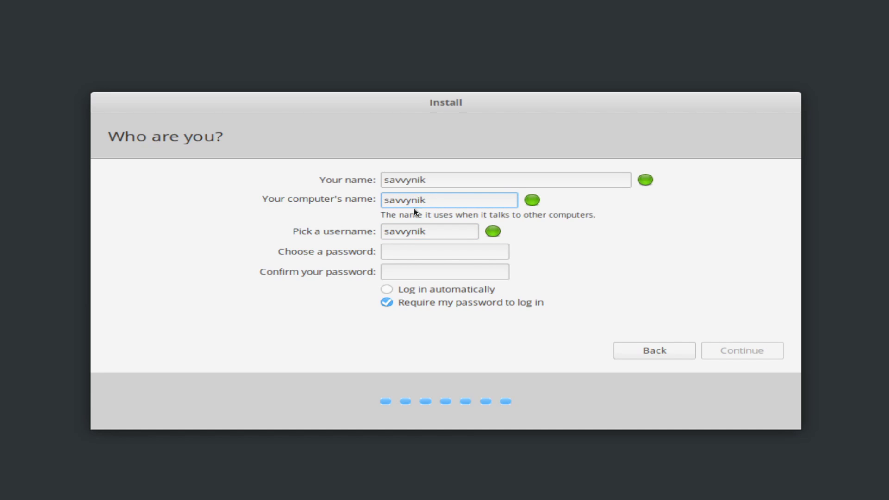
pyautogui.doubleClick(441, 204)
pyautogui.click(449, 201)
# Set a matching account password in both fields and continue the installation
pyautogui.click(427, 251)
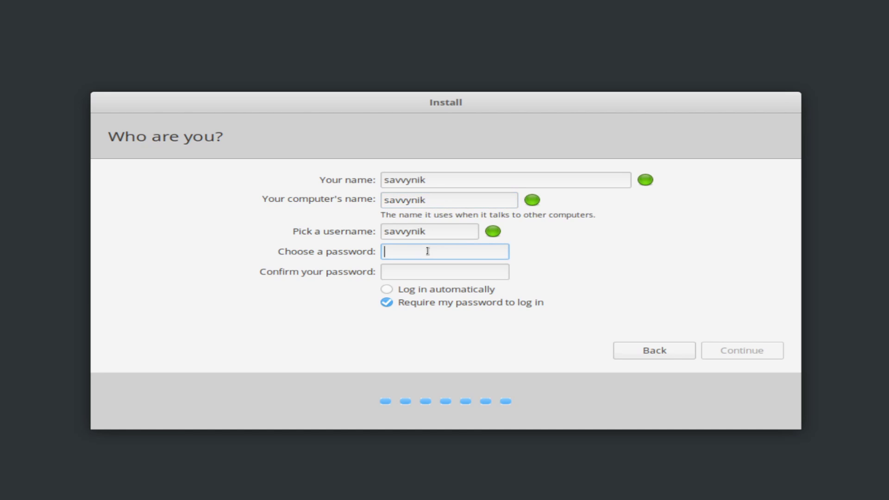
pyautogui.write('********')
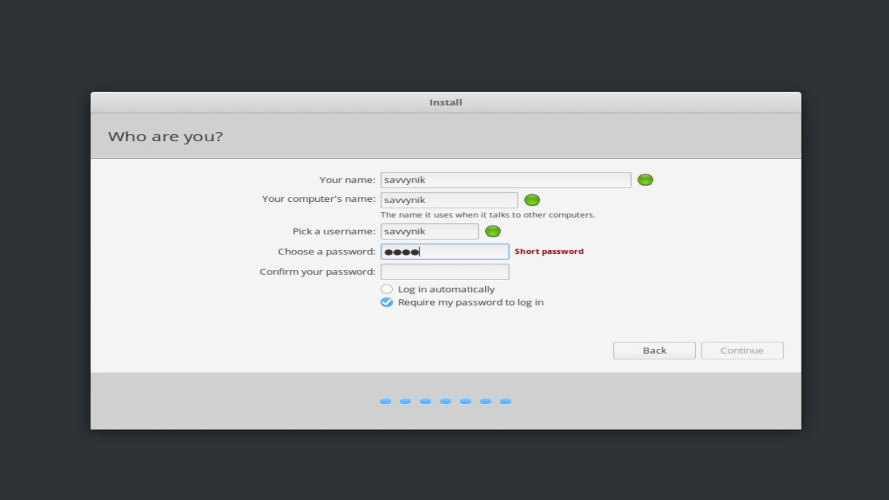
pyautogui.press('Tab')
pyautogui.write('*********')
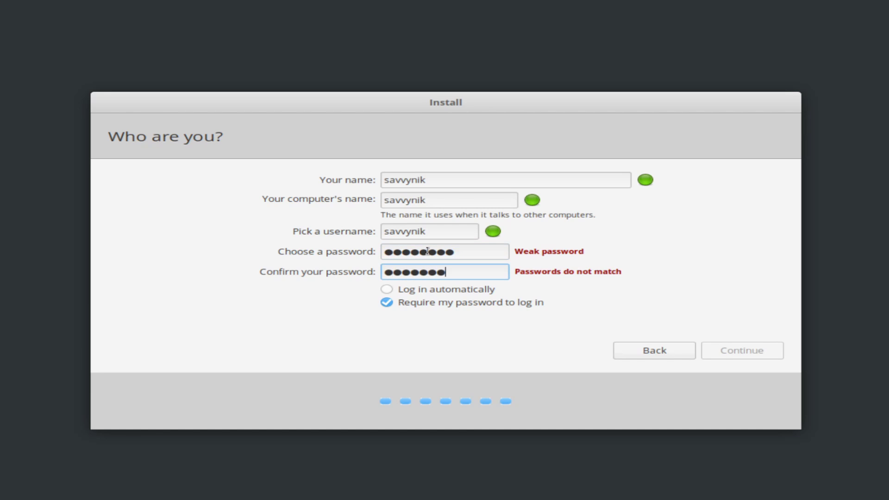
pyautogui.press('Tab')
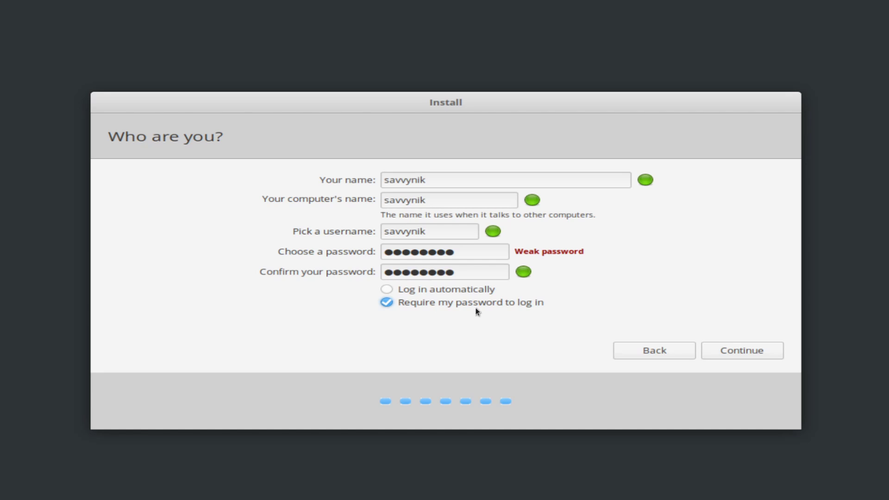
pyautogui.click(743, 351)
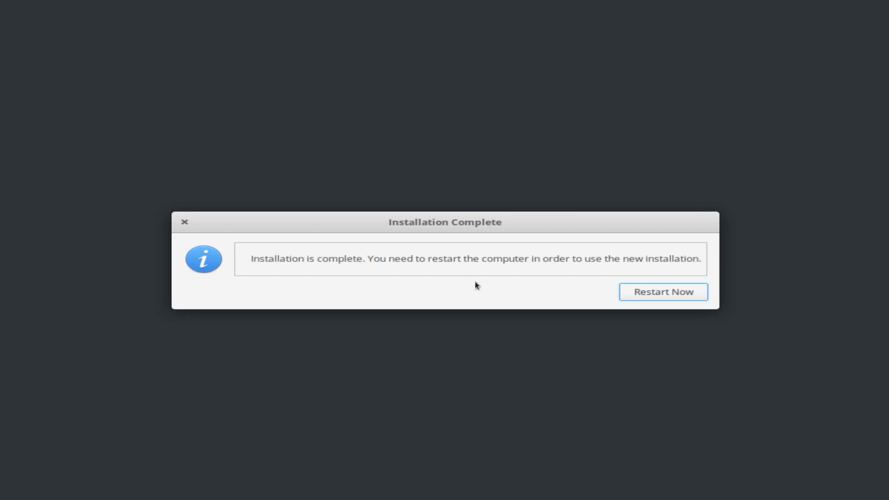
# Restart the computer into the new installation once copying finishes
pyautogui.click(637, 295)
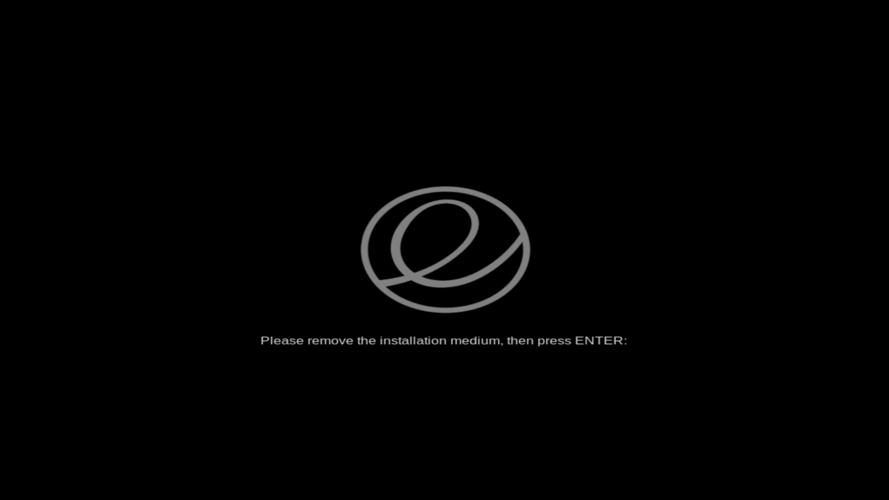
# Finish rebooting past the remove-medium prompt and log in with the account password
pyautogui.press('Return')
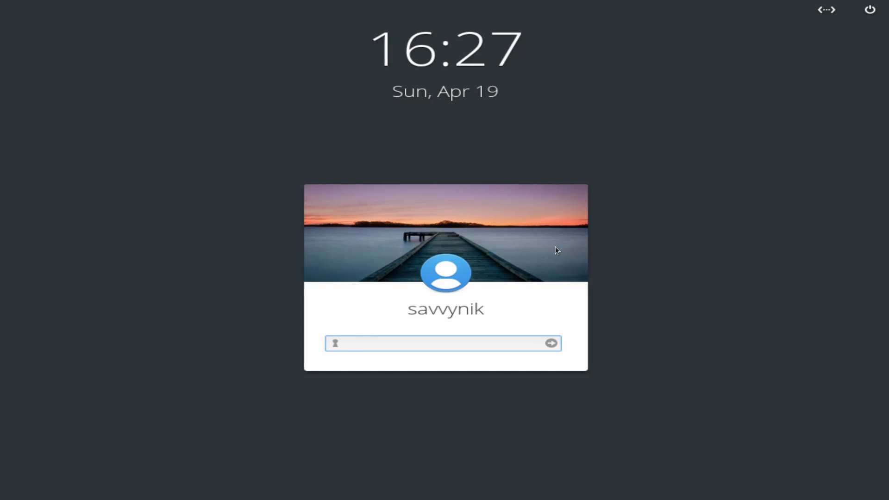
pyautogui.write('••••••••')
pyautogui.press('Return')
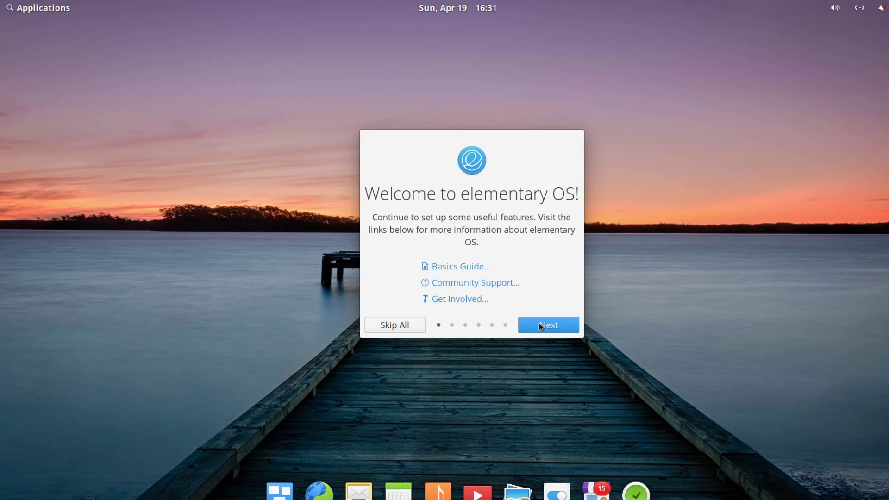
# Step through the welcome pages with Location Services off, past Night Light, Housekeeping and Get Some Apps, then finish
pyautogui.click(542, 327)
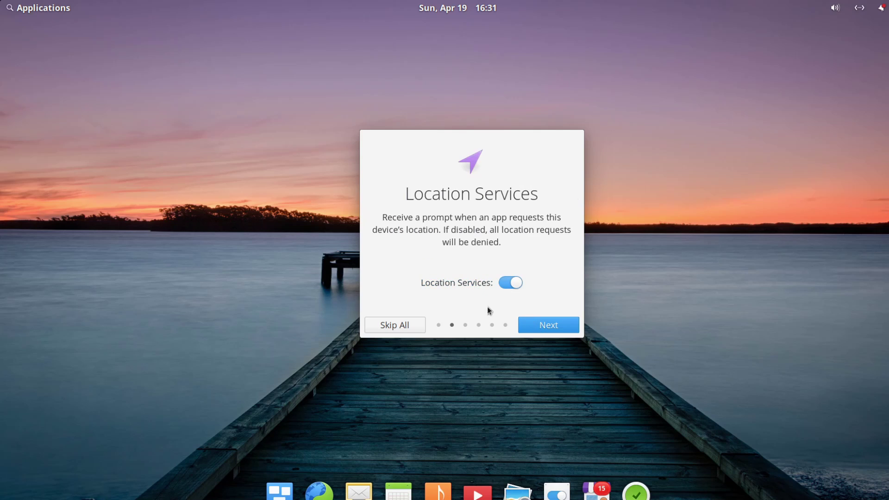
pyautogui.click(503, 285)
pyautogui.click(536, 326)
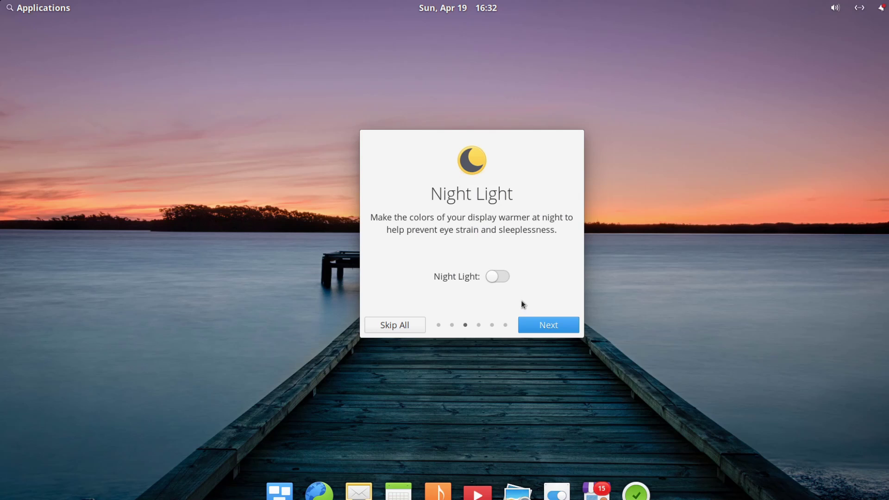
pyautogui.click(549, 327)
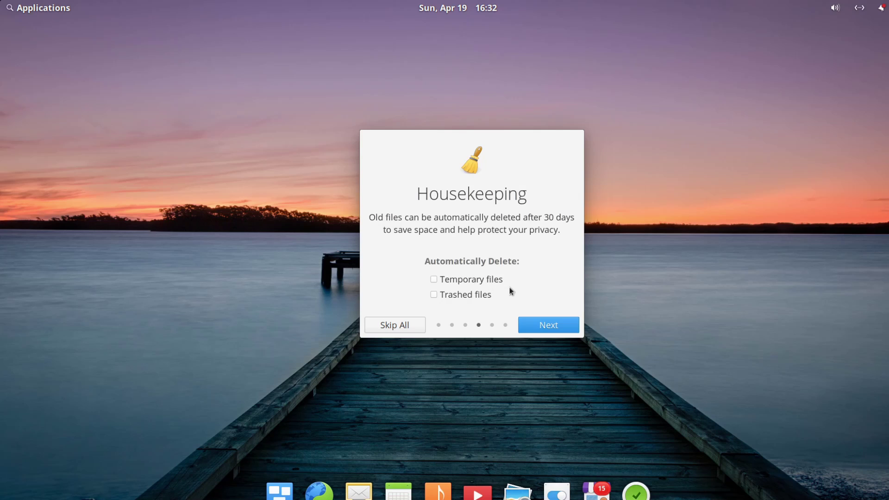
pyautogui.click(549, 324)
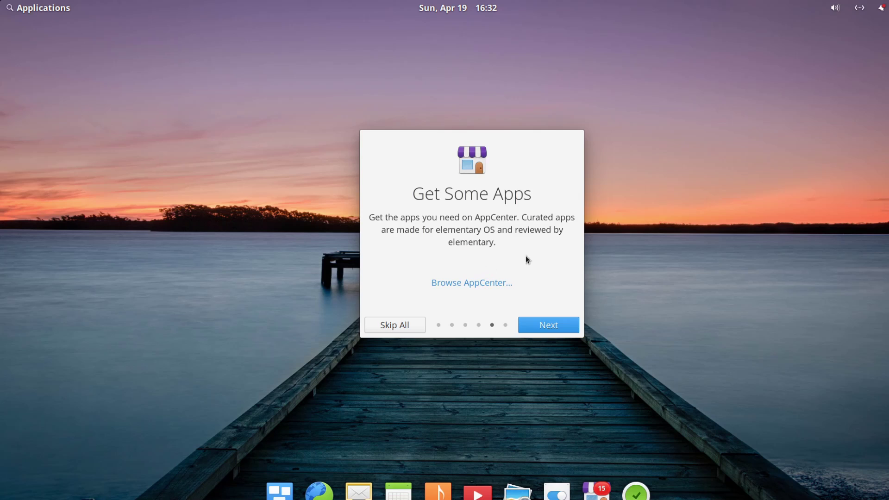
pyautogui.click(547, 324)
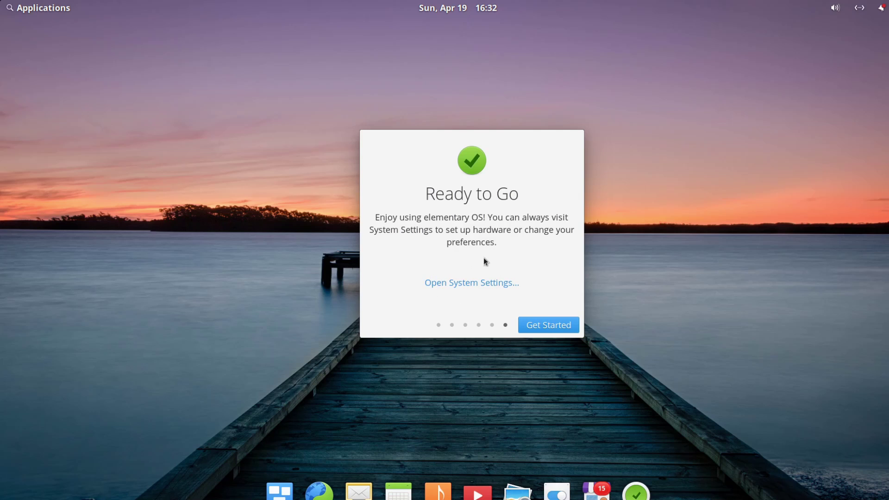
pyautogui.click(541, 325)
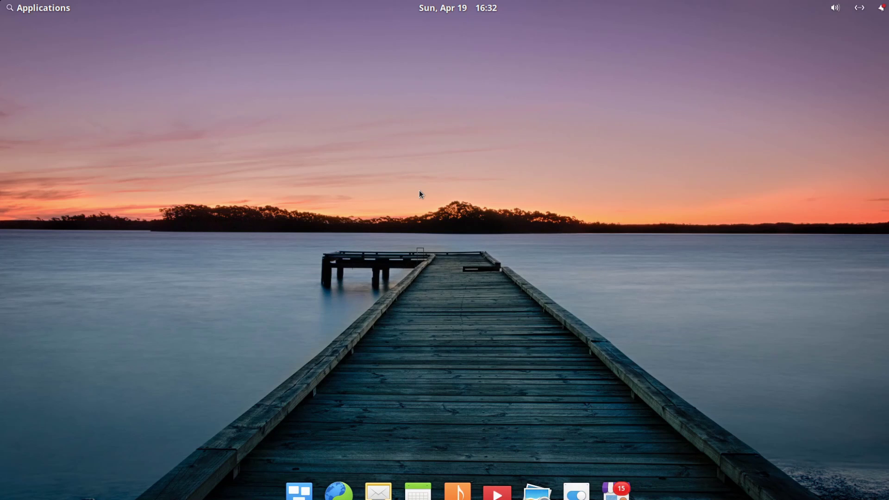
pyautogui.click(49, 12)
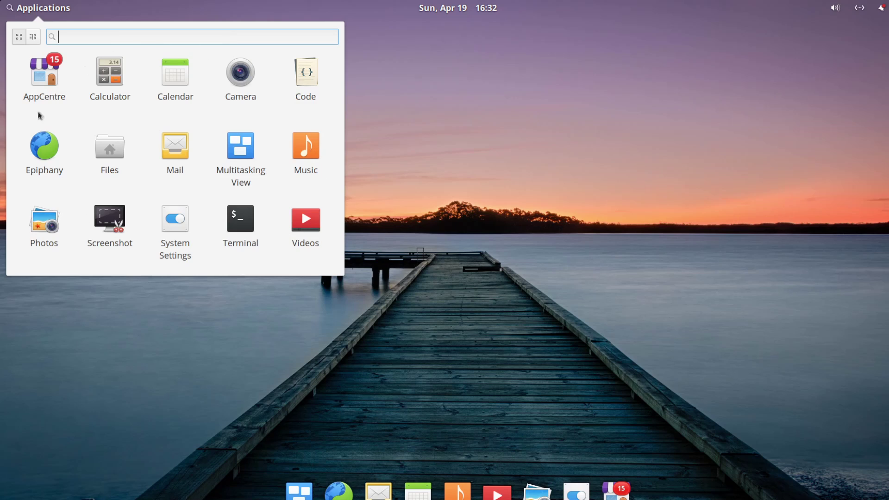
pyautogui.click(33, 38)
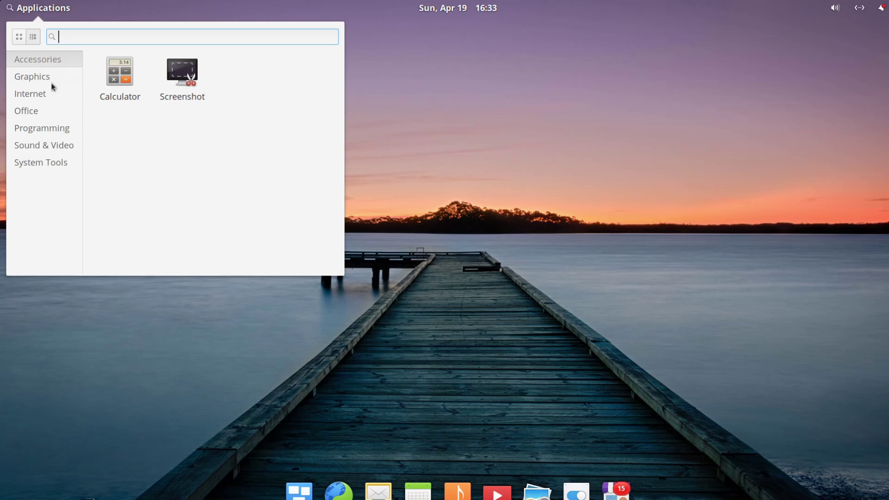
pyautogui.click(19, 38)
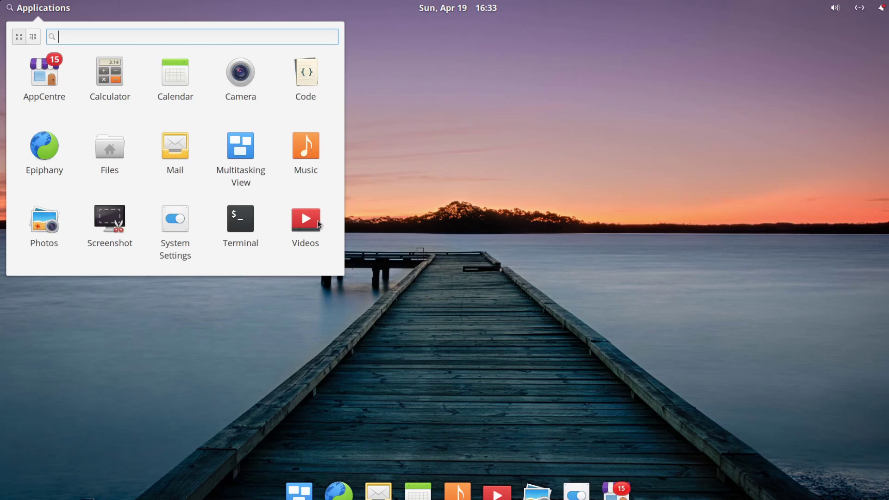
pyautogui.click(448, 15)
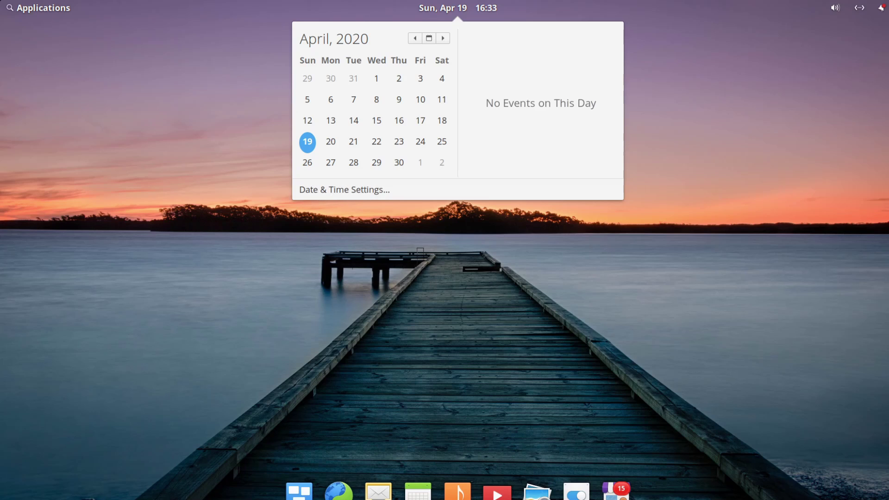
pyautogui.click(856, 46)
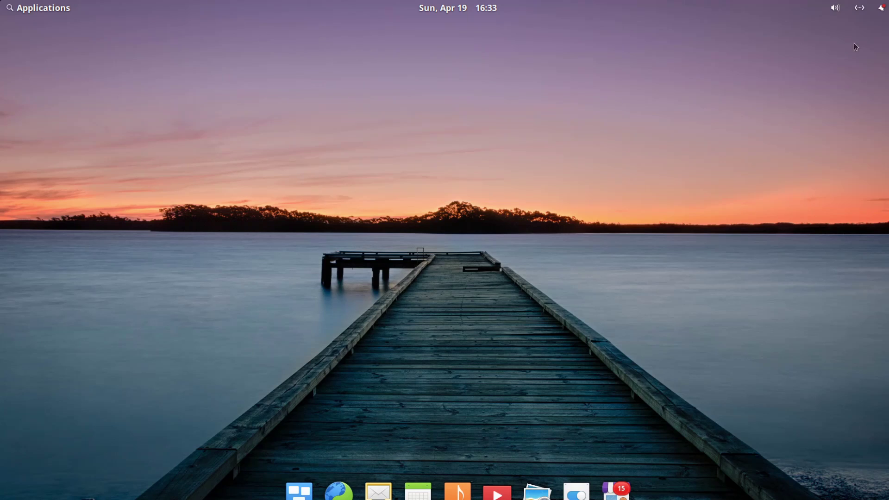
pyautogui.click(835, 9)
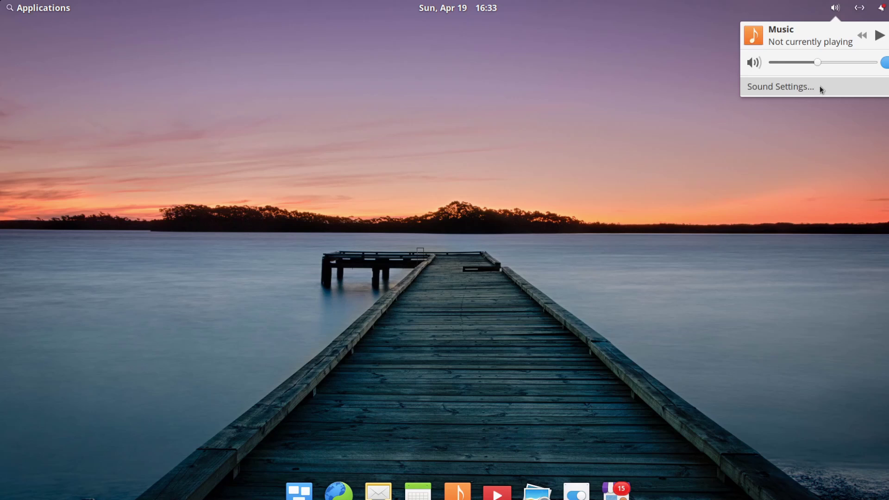
pyautogui.moveTo(863, 13)
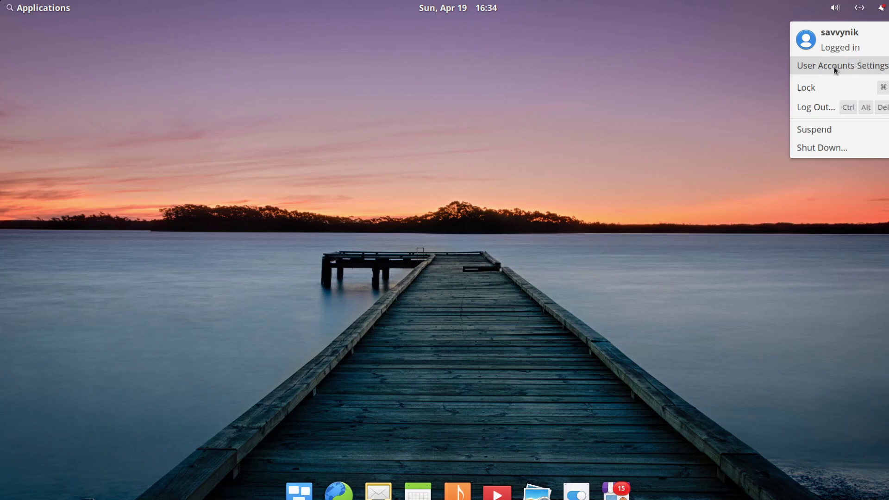
pyautogui.click(527, 165)
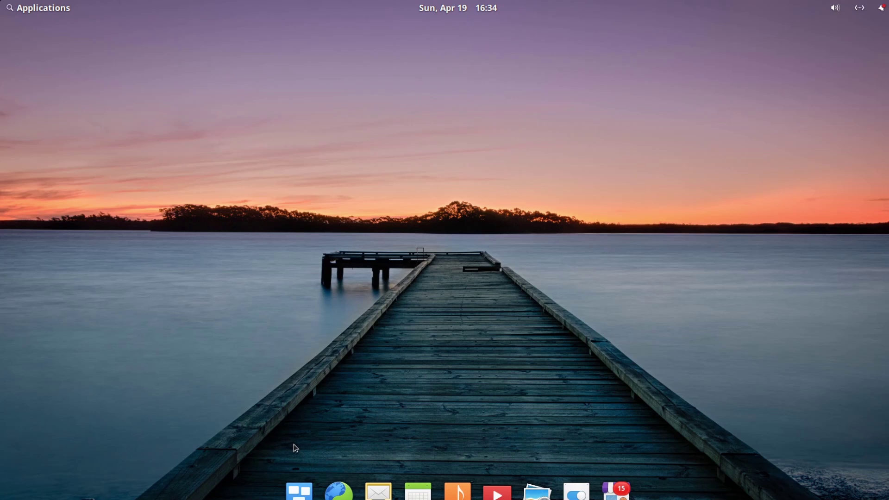
# Preview the Multitasking View workspace overview, then open and close AppCentre from the dock
pyautogui.click(301, 494)
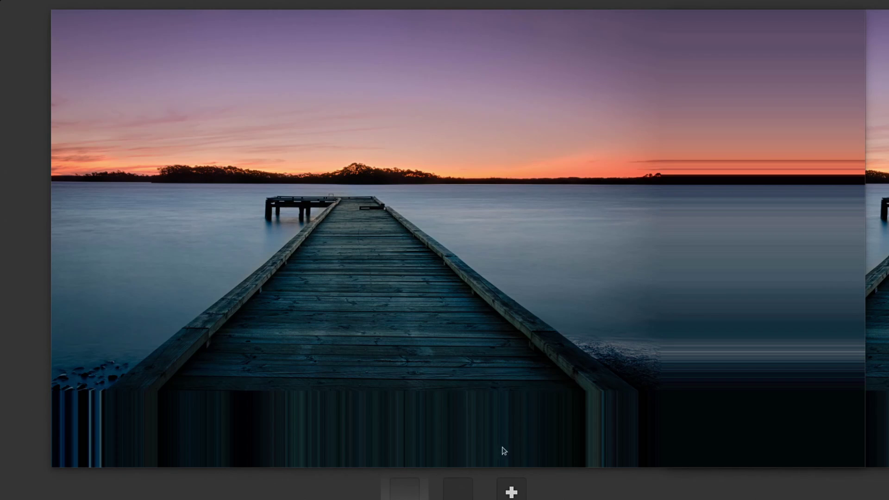
pyautogui.click(466, 380)
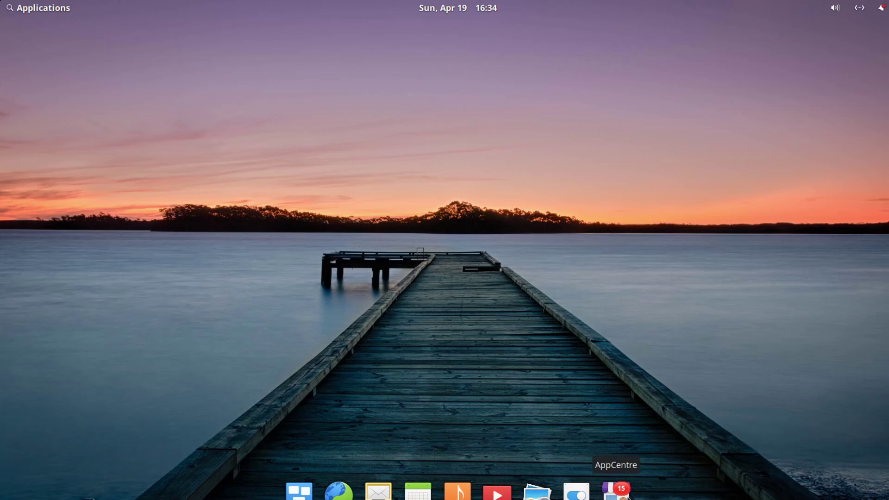
pyautogui.click(615, 490)
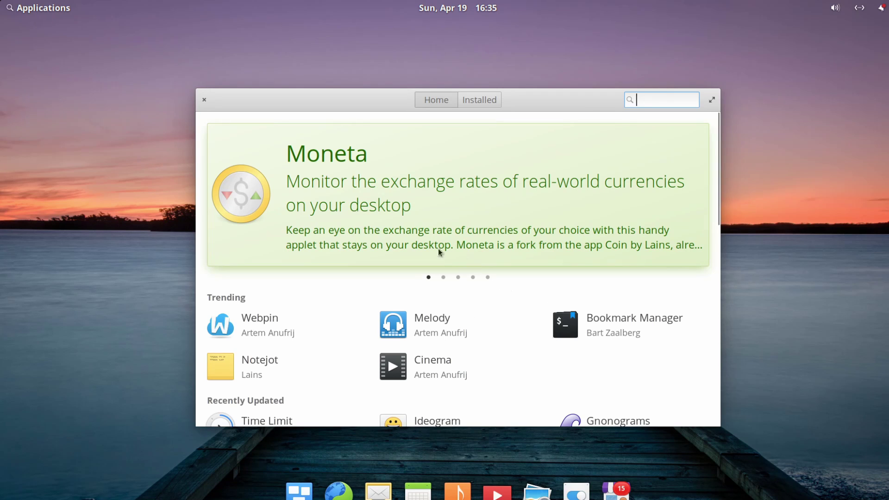
pyautogui.click(204, 100)
# Launch Terminal by searching 'terminal' in Applications, run htop, and maximize its window
pyautogui.click(57, 12)
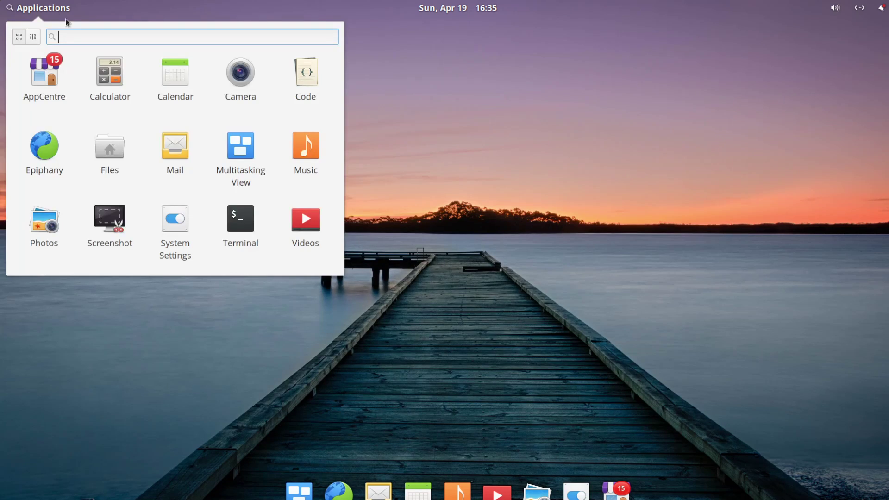
pyautogui.write('terminal')
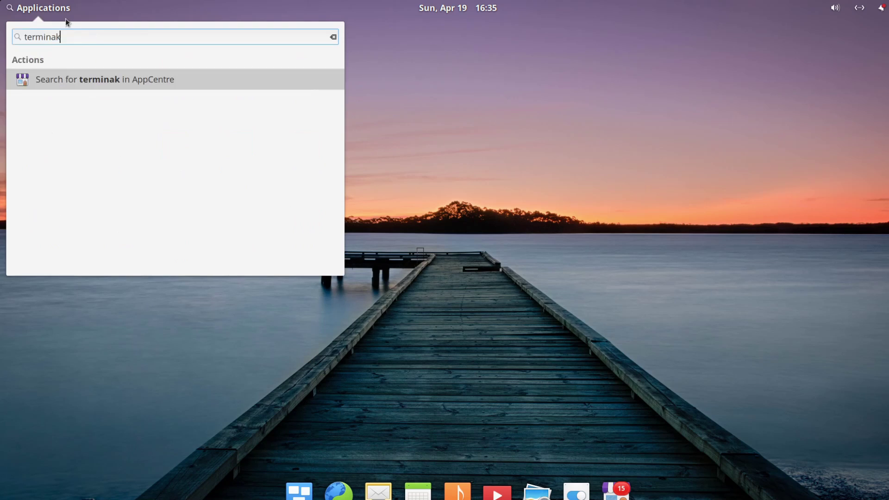
pyautogui.press('Return')
pyautogui.write('htop')
pyautogui.press('Return')
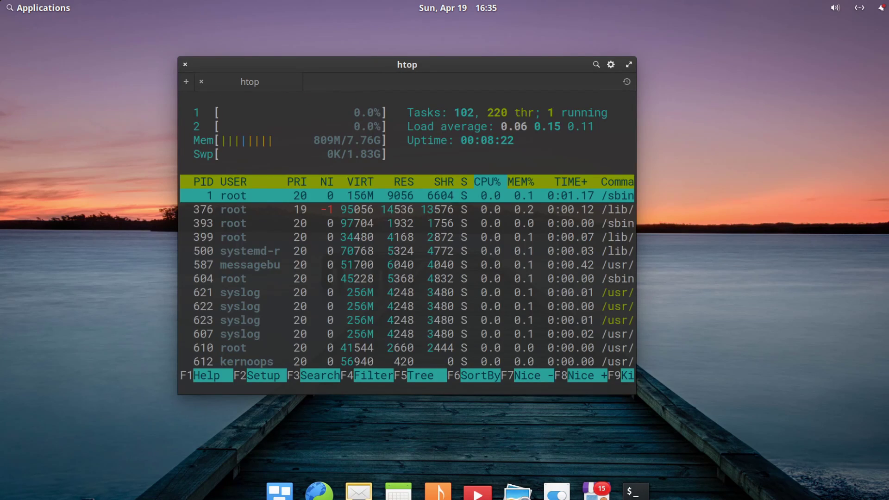
pyautogui.doubleClick(448, 68)
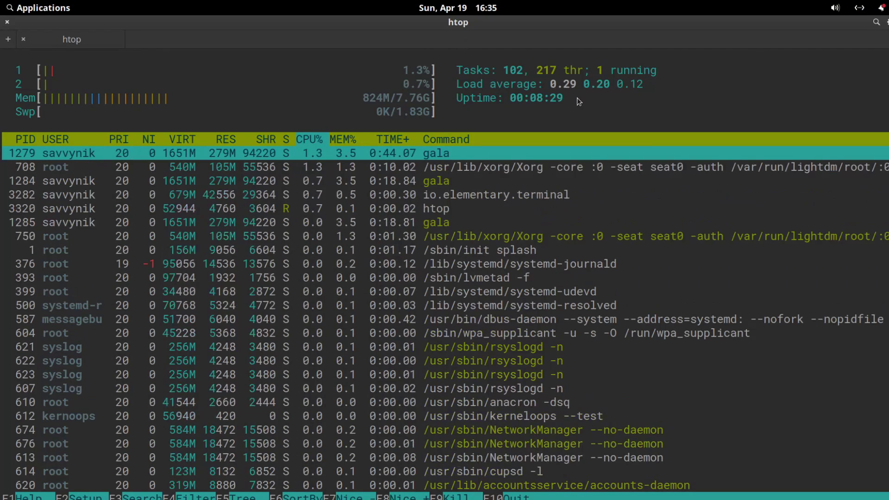